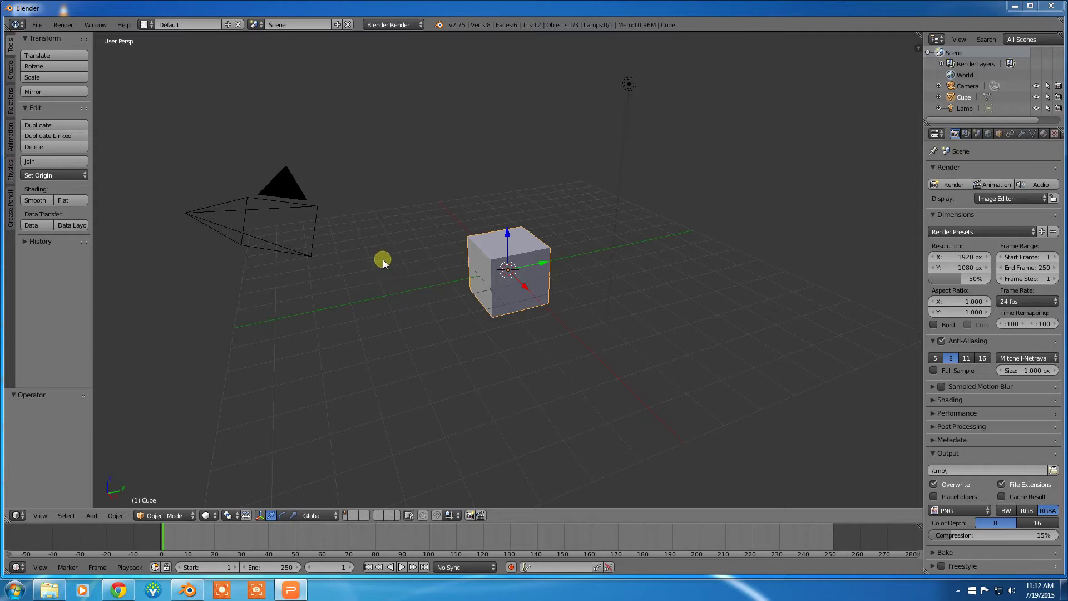
- Orbit the view around the default cube to see it from several sides and heights
middle_click_drag(400, 262, 543, 295)
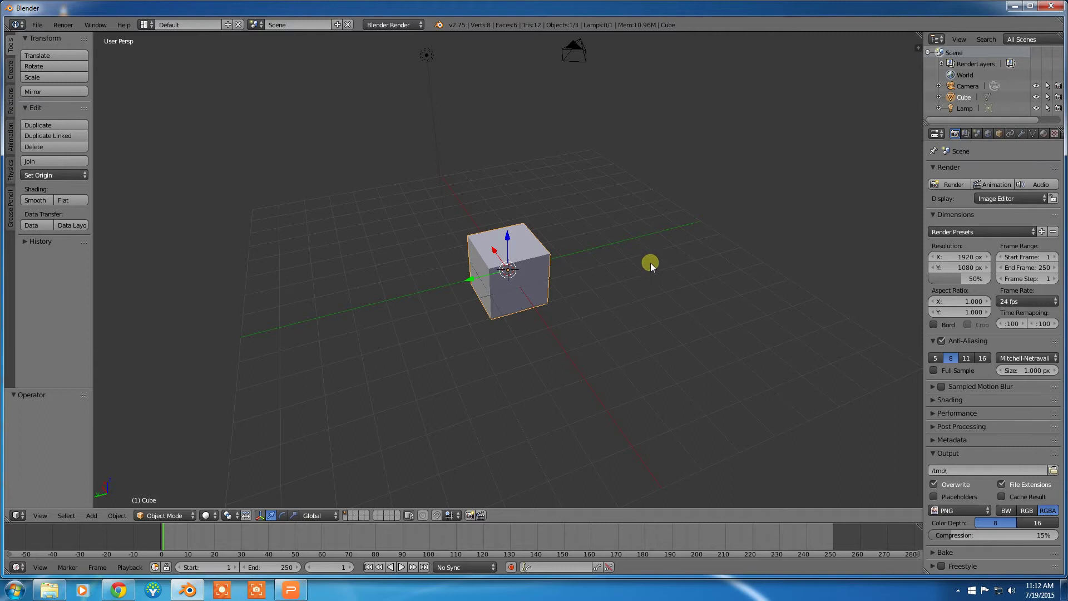
middle_click_drag(649, 263, 553, 278)
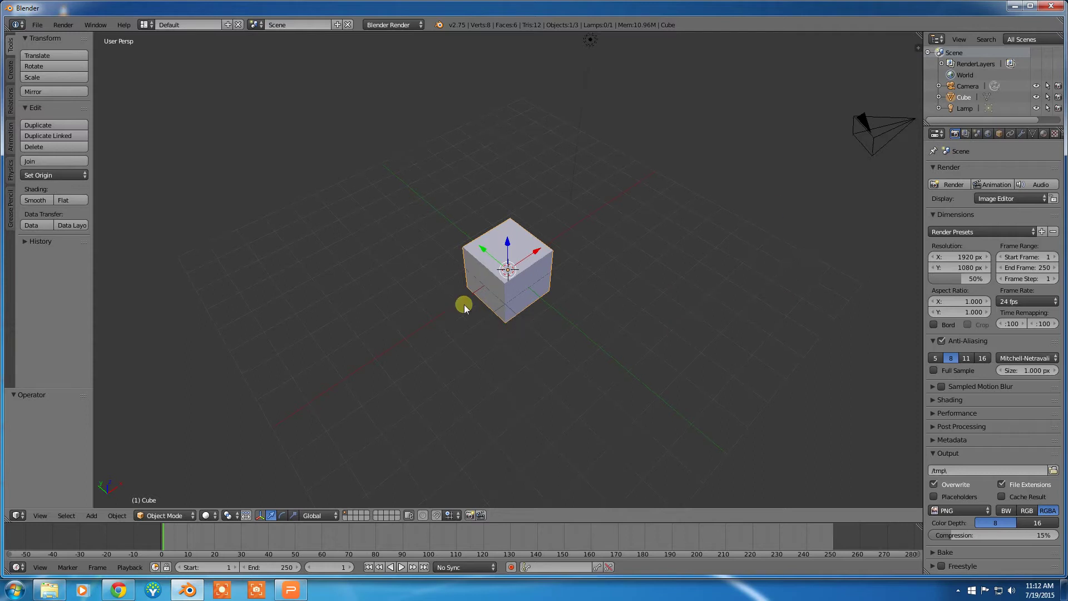
middle_click_drag(463, 308, 548, 252)
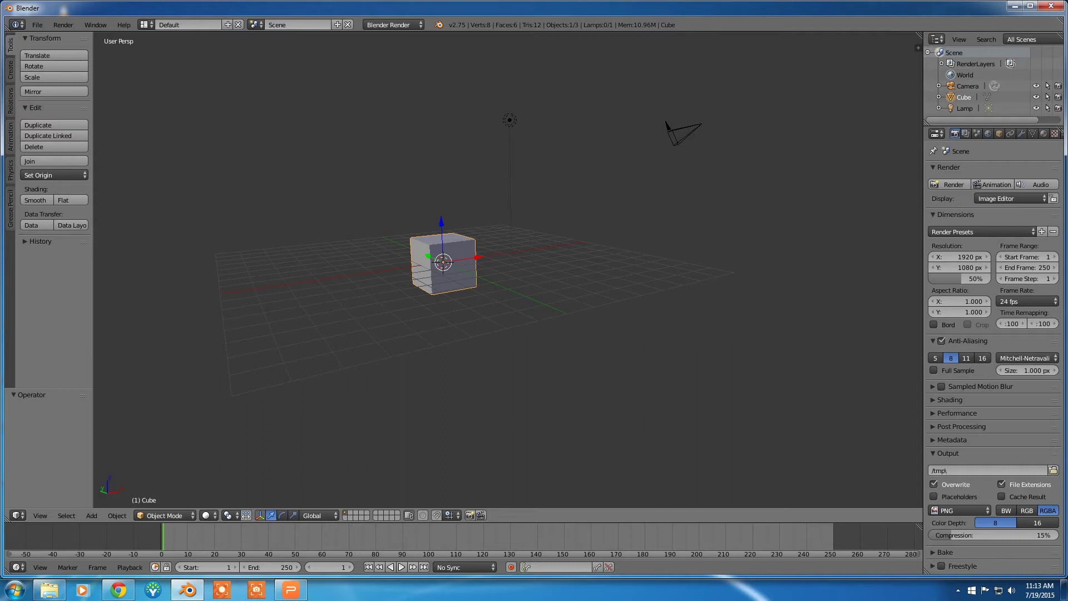
- Zoom the 3D view in and out on the cube several times
scroll(452, 265, "up", 3)
scroll(453, 265, "down", 2)
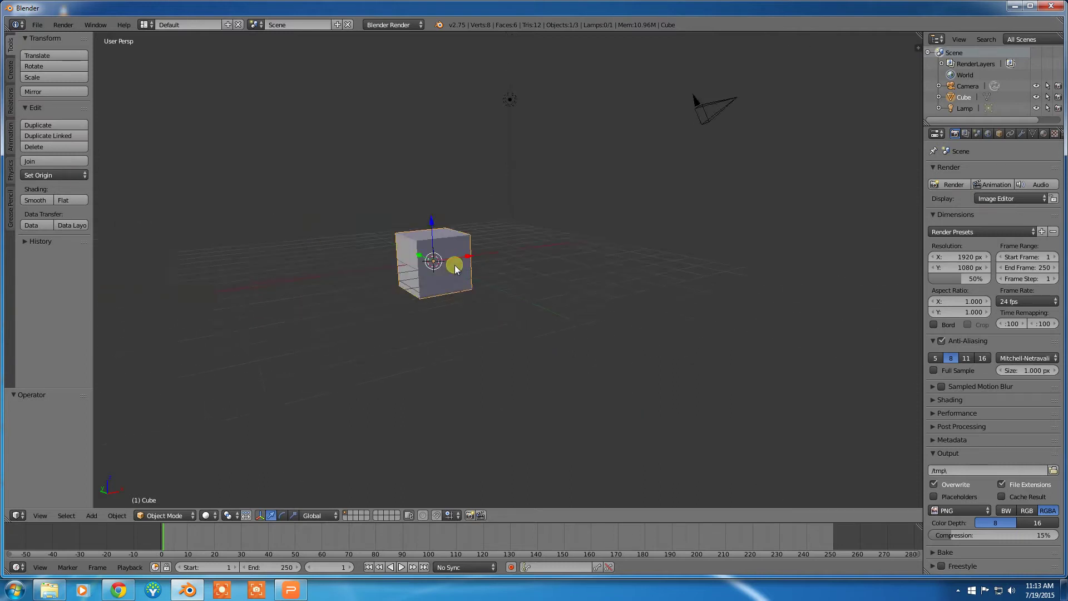
scroll(454, 265, "up", 4)
scroll(455, 265, "down", 4)
scroll(454, 267, "up", 5)
scroll(453, 267, "down", 5)
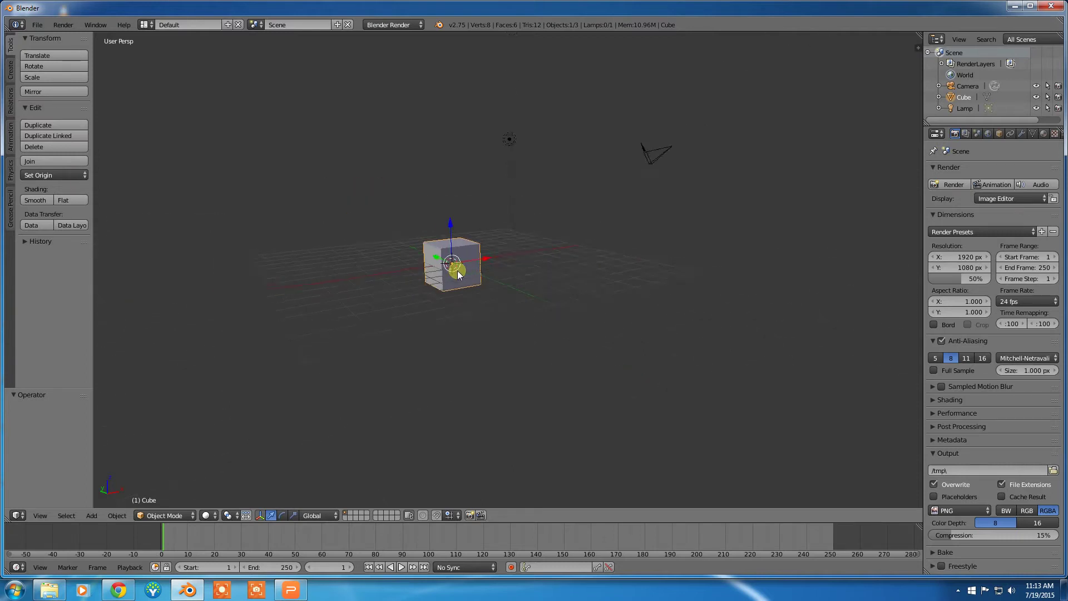
scroll(456, 270, "up", 4)
scroll(460, 272, "down", 4)
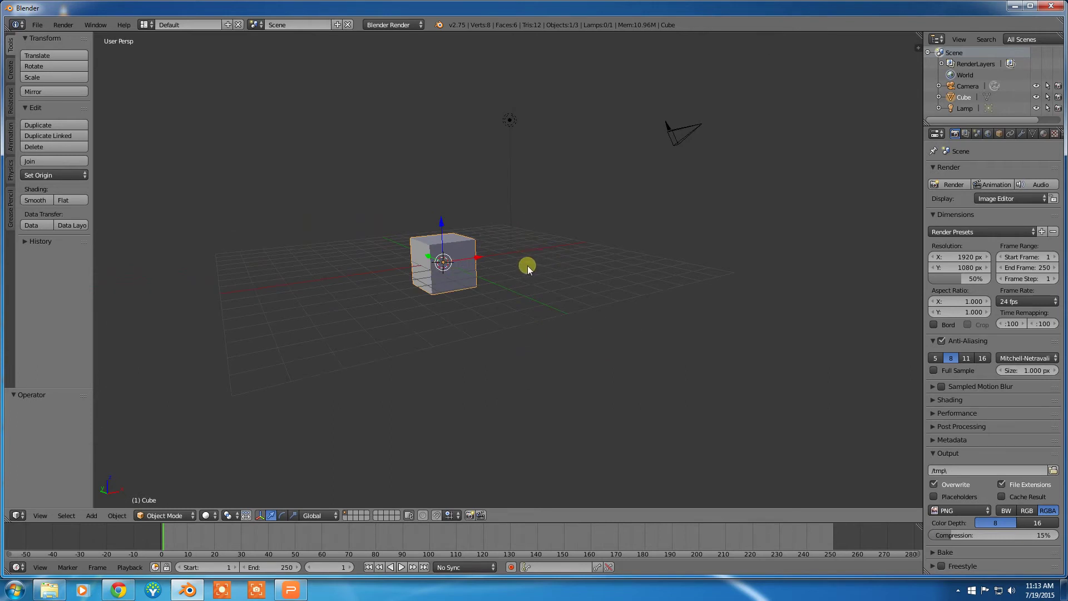
scroll(525, 264, "up", 4)
scroll(520, 247, "down", 5)
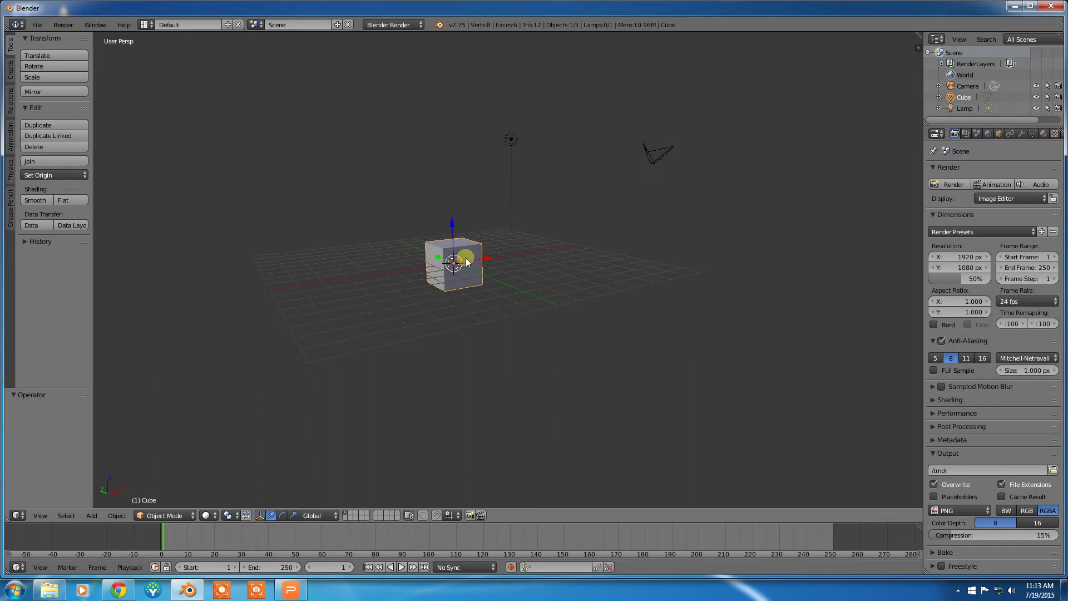
- Pan the view to bring the cube to the middle of the viewport and zoom in on it
middle_click_drag(464, 254, 538, 262, "shift")
scroll(543, 265, "up", 5)
mouse_move(461, 258)
middle_mouse_down("shift")
mouse_move(368, 252)
mouse_move(462, 271)
mouse_move(465, 253)
middle_mouse_up("shift")
scroll(461, 252, "down", 2)
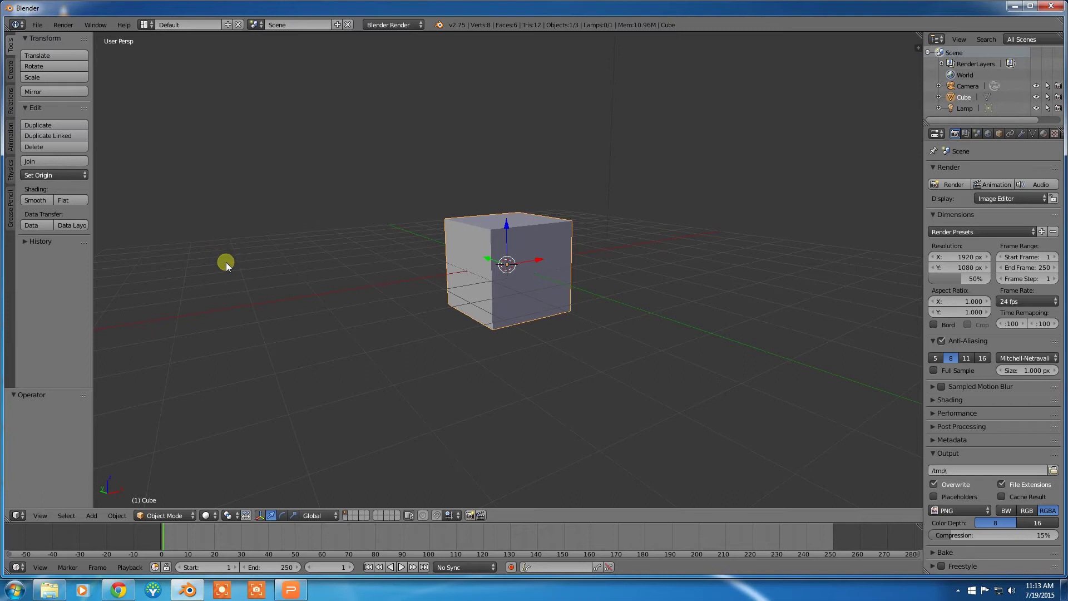
- Zoom out from the cube and orbit around it to view its other sides from above
middle_click_drag(341, 217, 469, 226)
scroll(414, 251, "down", 5)
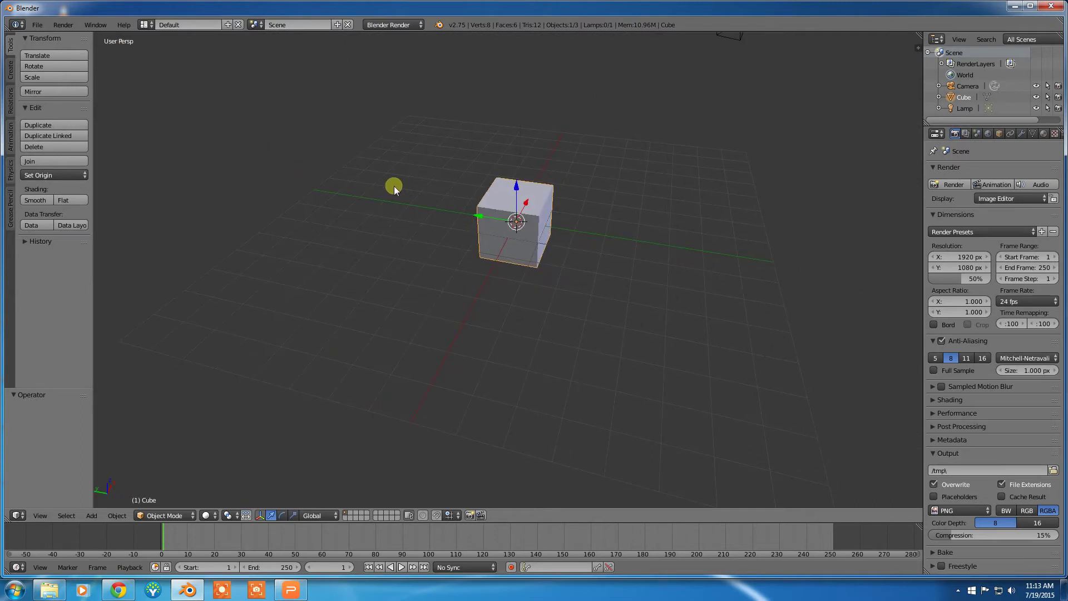
middle_click_drag(402, 204, 273, 194)
middle_click_drag(495, 212, 417, 219)
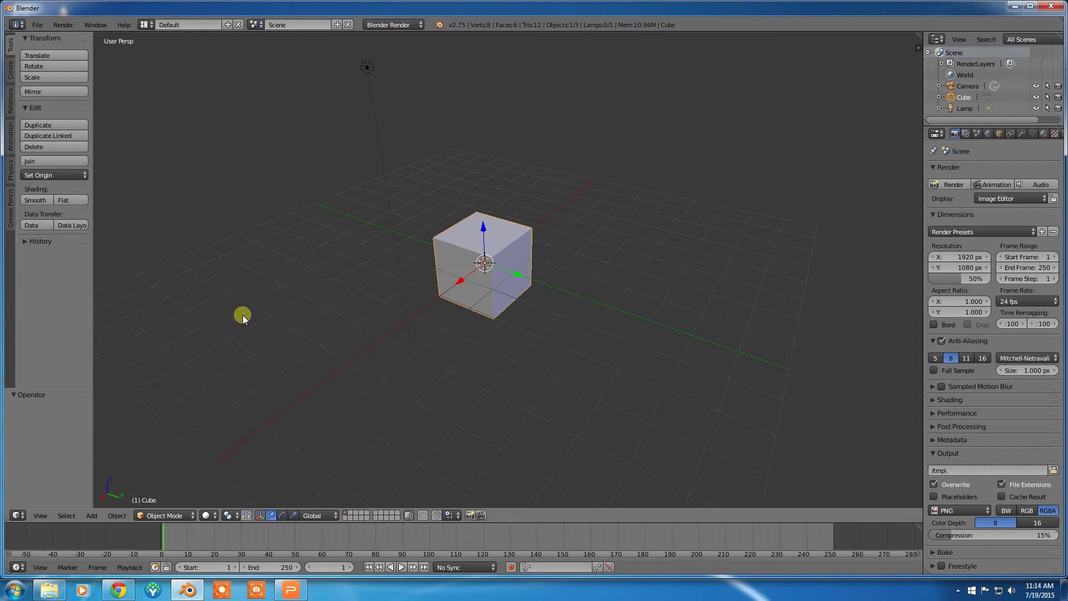
- Pan the cube out of sight and orbit the view into empty space
middle_click_drag(305, 202, 714, 357, "shift")
middle_click_drag(373, 301, 328, 386)
middle_click_drag(378, 166, 369, 244)
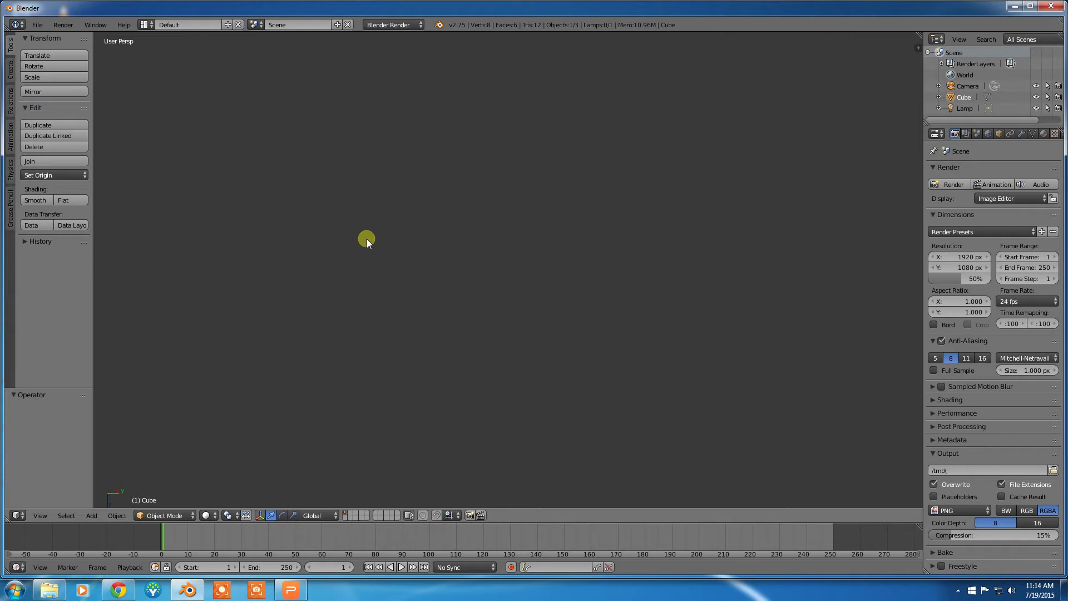
- Frame all objects in the 3D view and orbit until the scene is upright, seen from slightly above
key("Home")
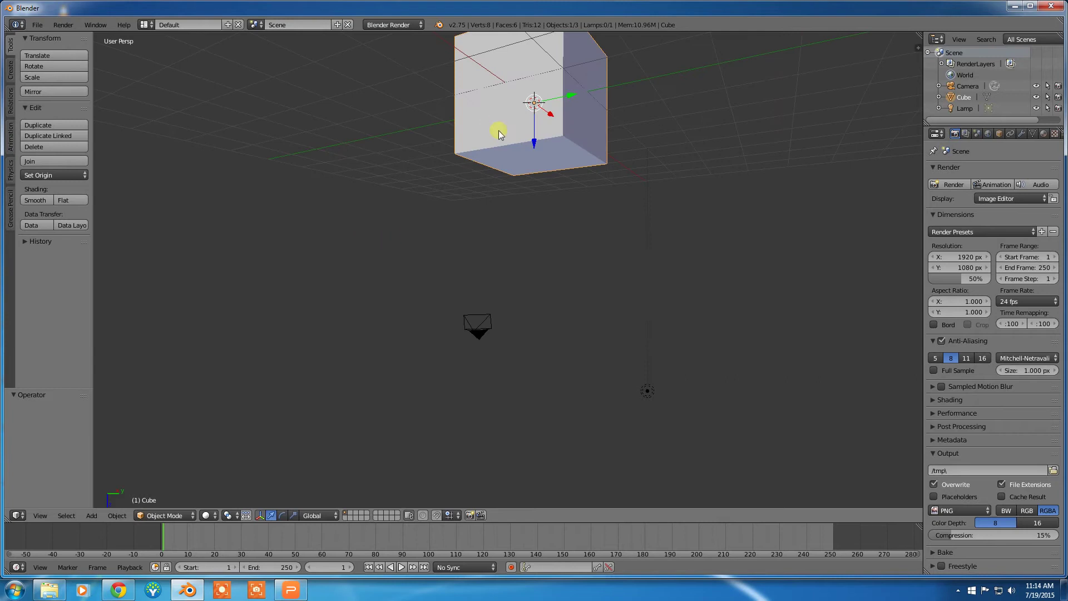
middle_click_drag(499, 130, 473, 332)
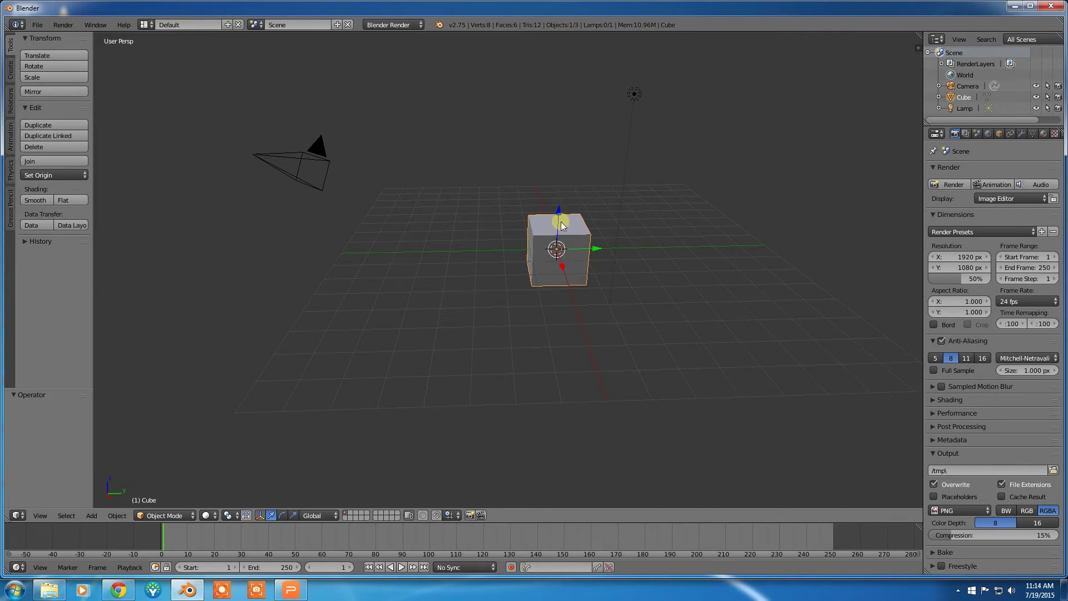
middle_click_drag(537, 269, 555, 254)
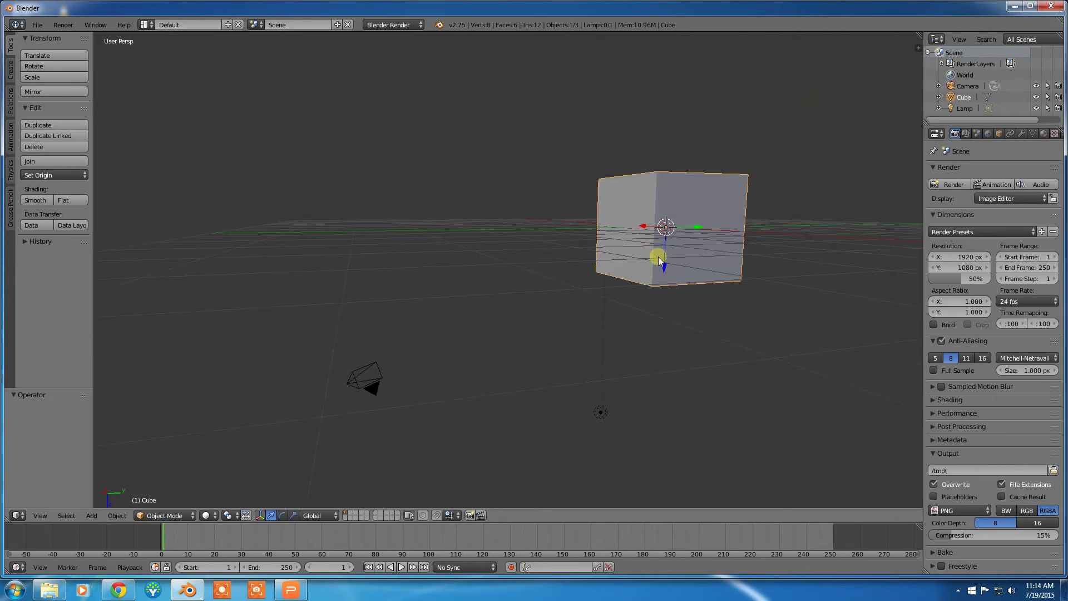
middle_click_drag(589, 148, 522, 253)
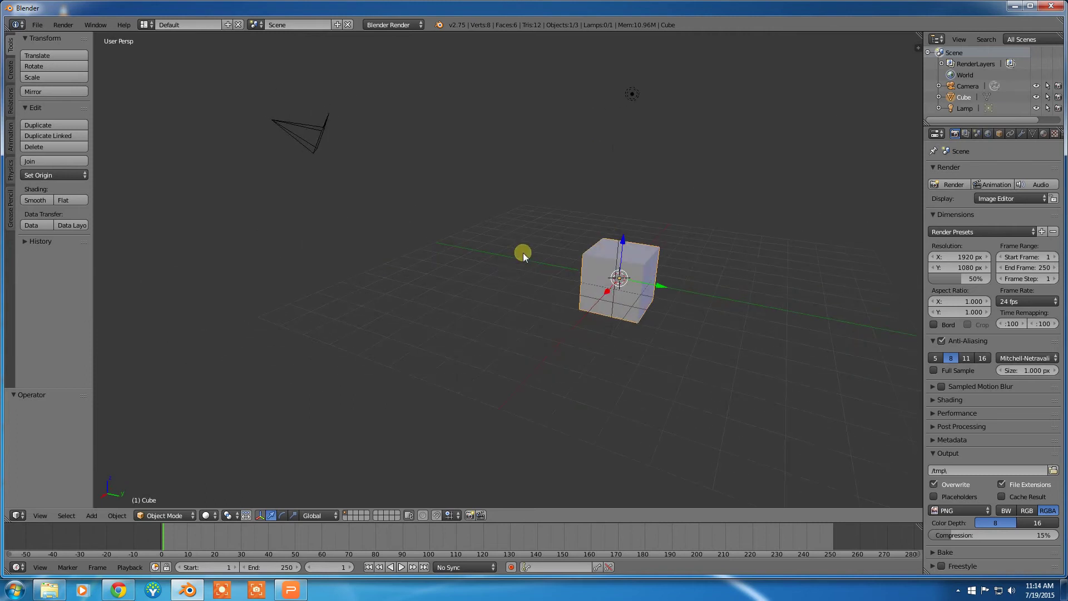
middle_click_drag(463, 336, 457, 319)
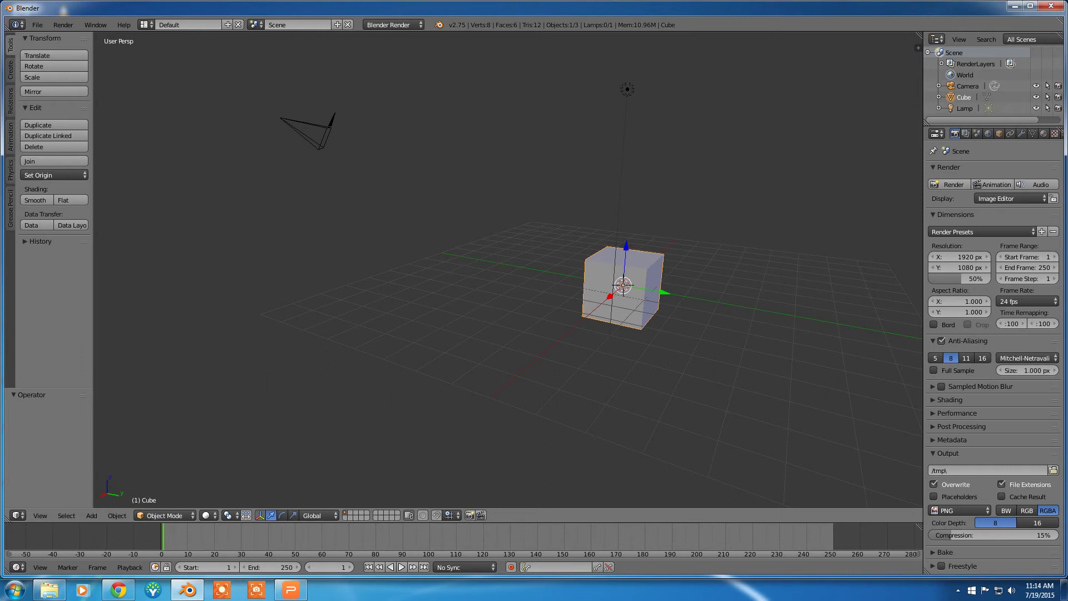
- Place the 3D cursor in the empty space beside the cube and rotate the view sideways around the scene in fixed increments
left_click(439, 229)
key("KP_4")
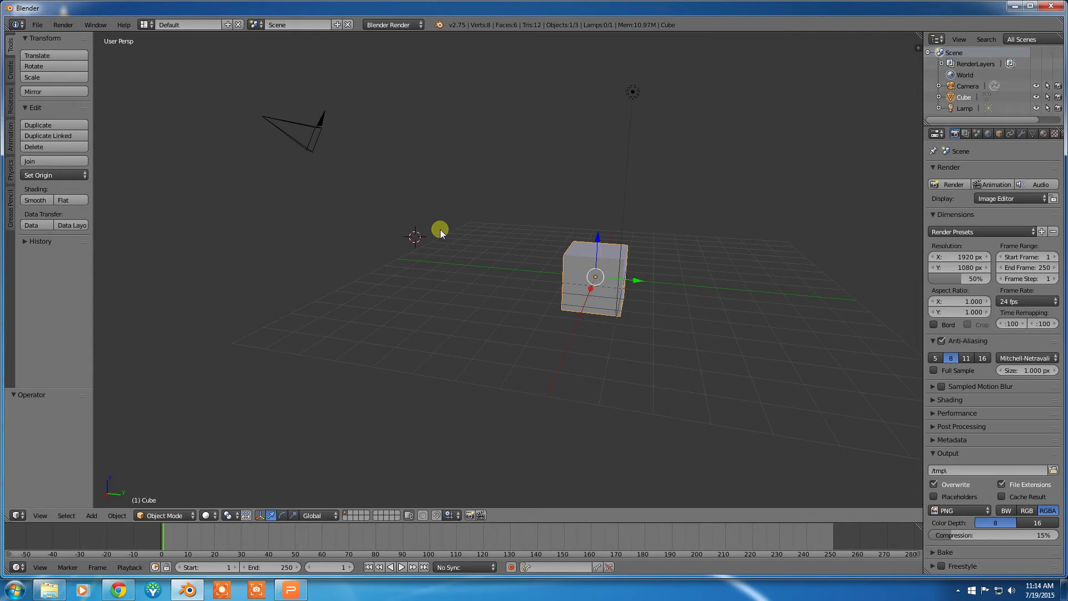
key("KP_4")
key("KP_4")
key("KP_4")
key("KP_4")
key("KP_4")
key("KP_4")
key("KP_4")
key("KP_4")
key("KP_4")
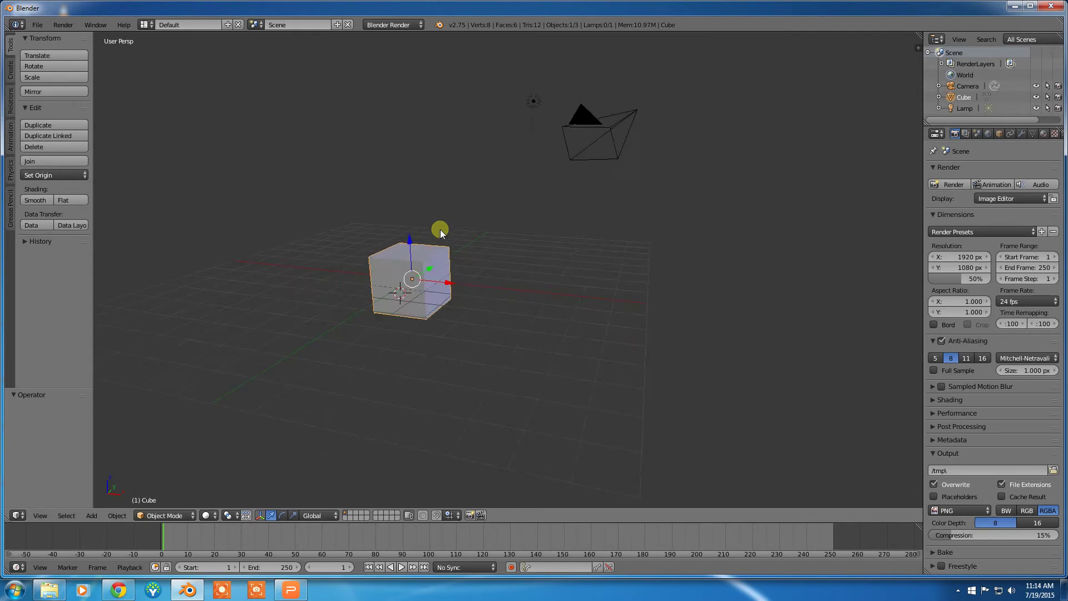
key("KP_4")
key("KP_4")
key("KP_4")
key("KP_4")
key("KP_4")
key("KP_4")
key("KP_4")
key("KP_4")
key("KP_4")
key("KP_4")
key("KP_4")
key("KP_4")
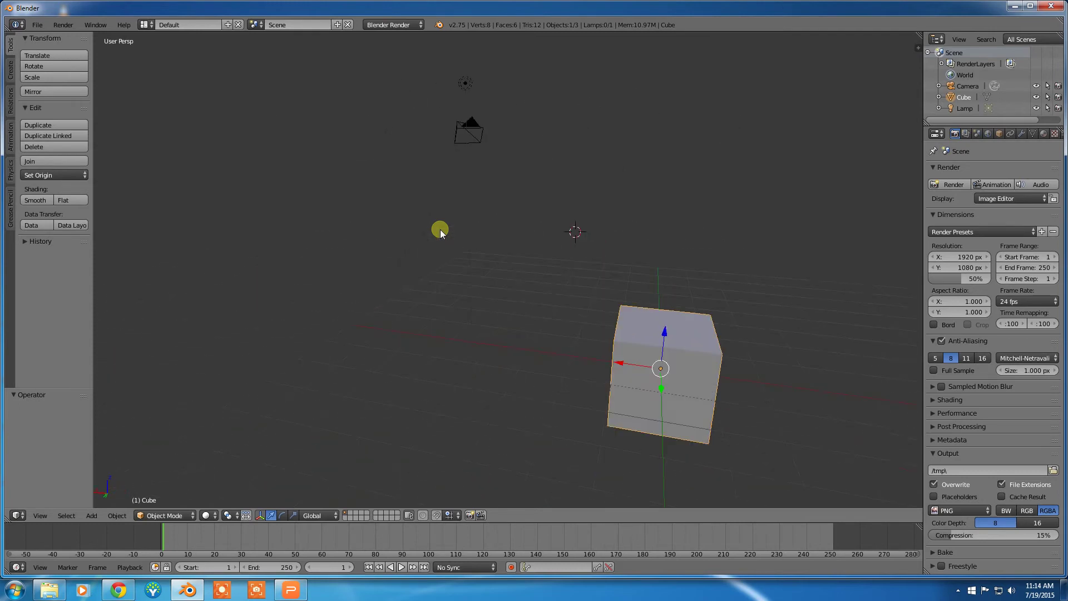
key("KP_4")
key("KP_4")
key("KP_4")
key("KP_4")
- Rotate the view stepwise around the cube in alternating horizontal directions
key("KP_6")
key("KP_6")
key("KP_6")
key("KP_6")
key("KP_6")
key("KP_6")
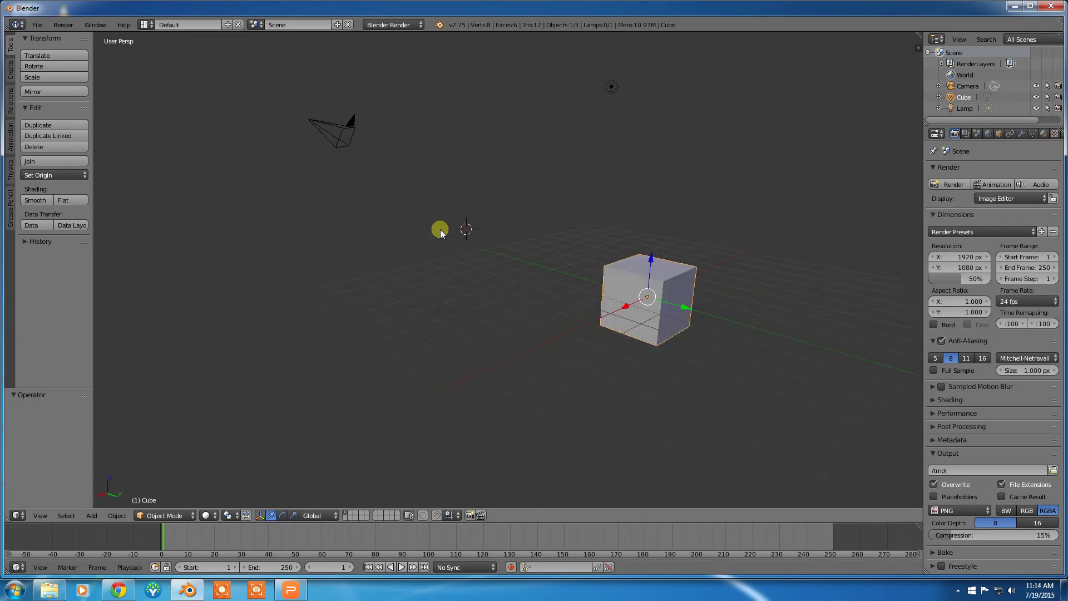
key("KP_4")
key("KP_4")
key("KP_4")
key("KP_4")
key("KP_4")
key("KP_4")
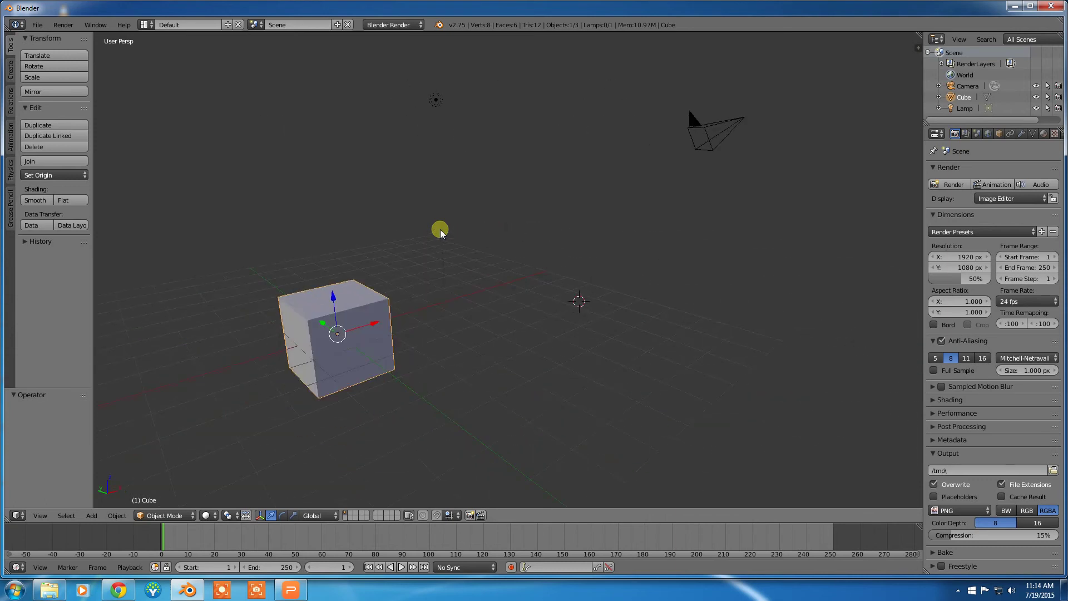
key("KP_4")
key("KP_6")
key("KP_6")
key("KP_6")
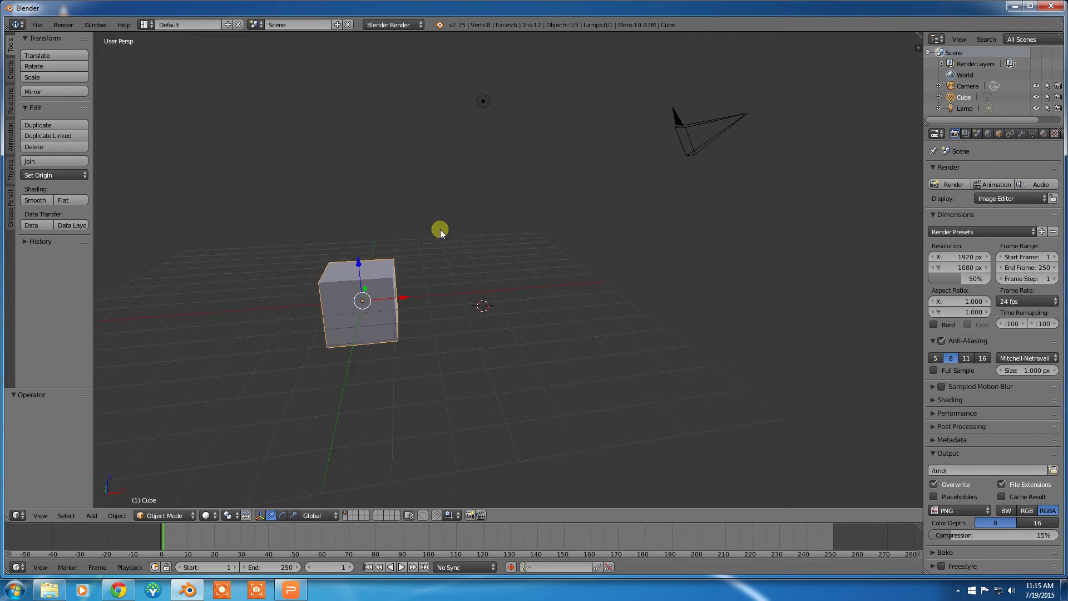
key("KP_4")
key("KP_4")
key("KP_4")
key("KP_4")
key("KP_6")
key("KP_6")
- Tilt the view stepwise above the cube, down to look from beneath it, and back above it
key("KP_8")
key("KP_8")
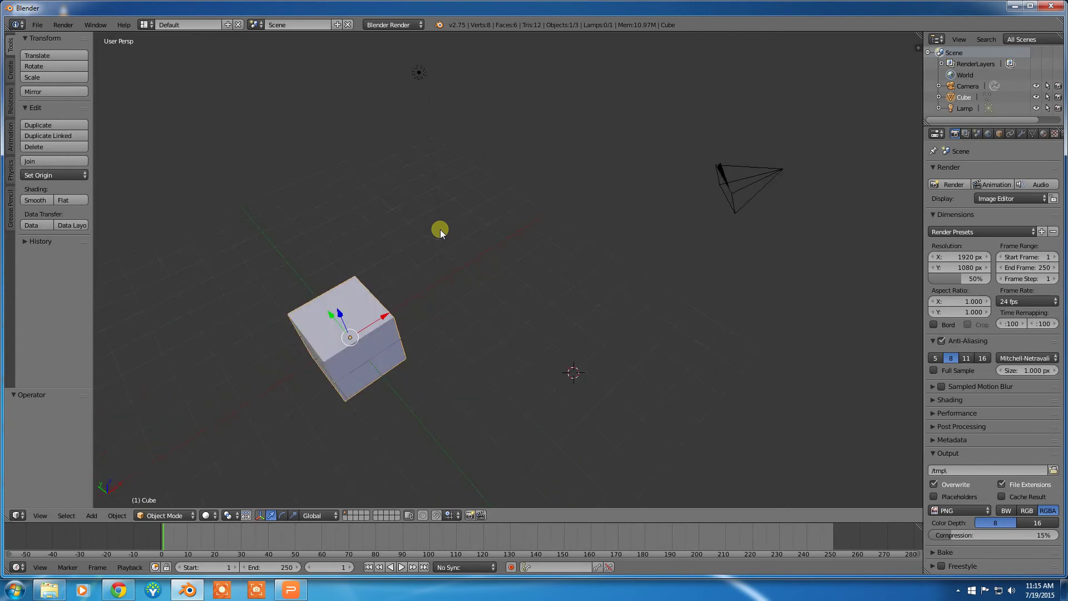
key("KP_2")
key("KP_2")
key("KP_2")
key("KP_2")
key("KP_2")
key("KP_2")
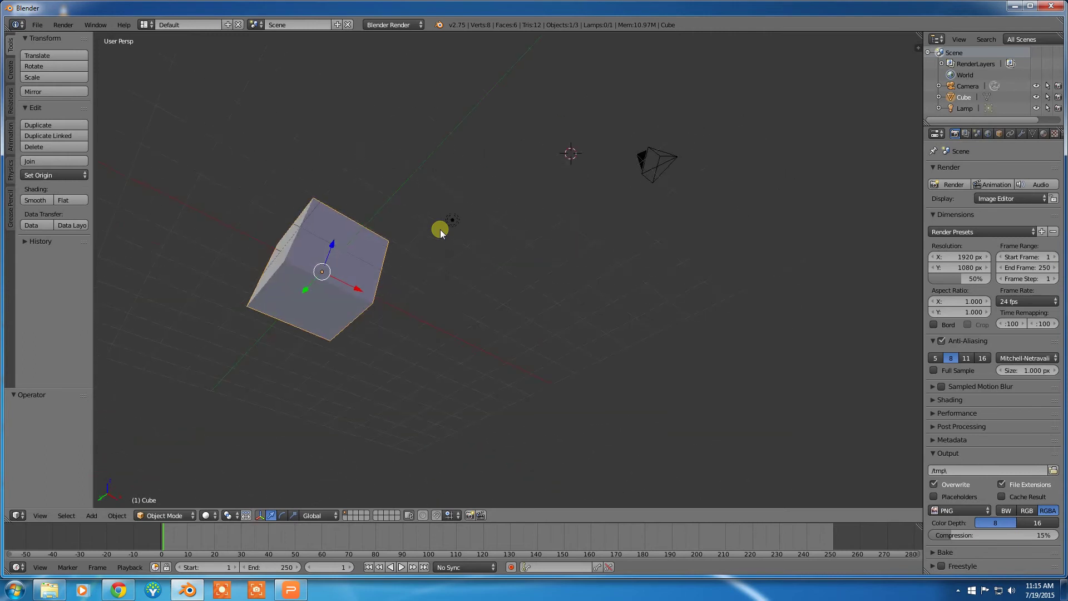
key("KP_8")
key("KP_8")
key("KP_8")
key("KP_8")
key("KP_8")
key("KP_8")
- Toggle orthographic projection on and off, and rotate the perspective view stepwise both sideways and vertically
key("KP_5")
key("KP_5")
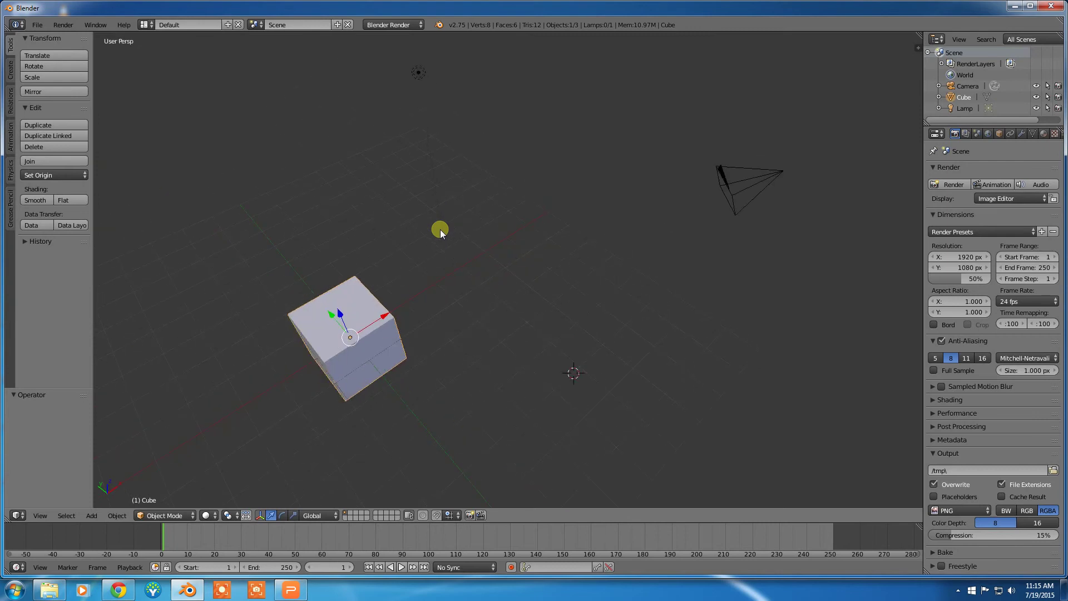
key("KP_6")
key("KP_6")
key("KP_4")
key("KP_4")
key("KP_4")
key("KP_8")
key("KP_2")
key("KP_2")
key("KP_2")
key("KP_2")
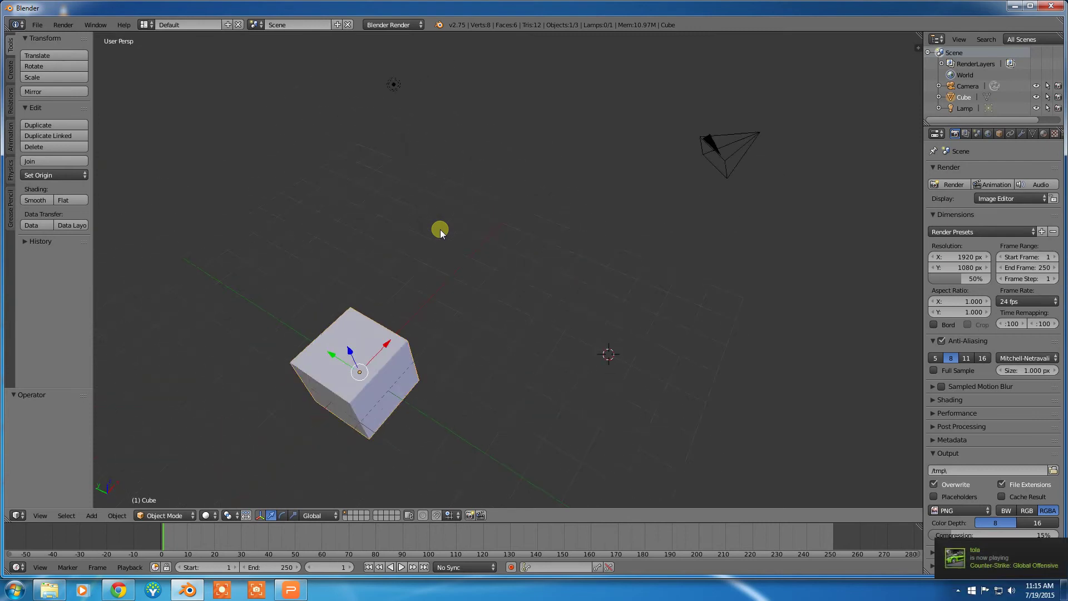
- Switch the 3D view through the top, bottom, front and right views of the cube
key("KP_7")
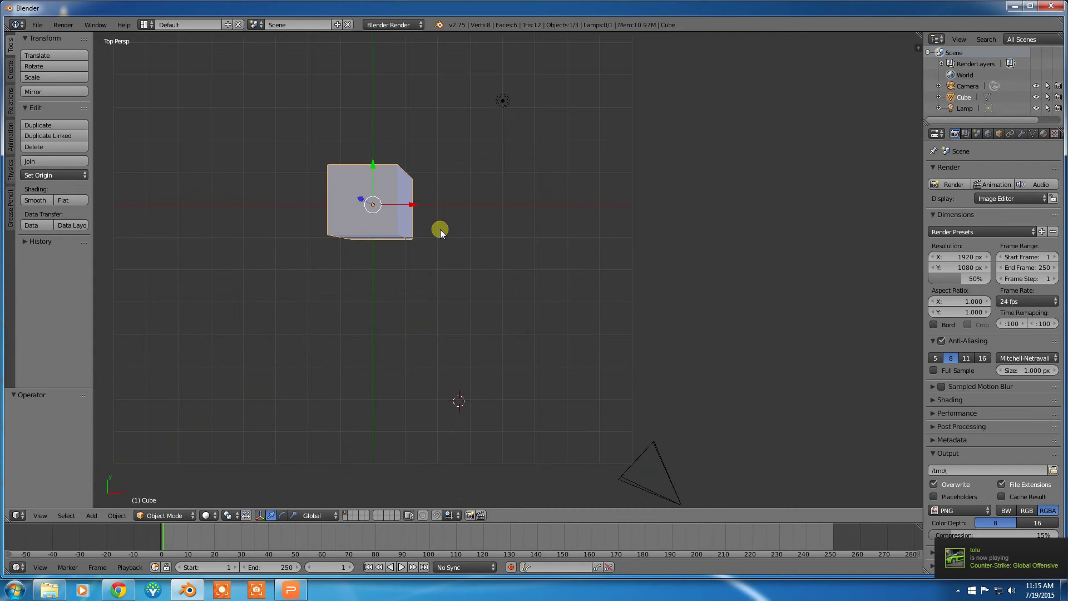
key("ctrl+KP_7")
key("KP_1")
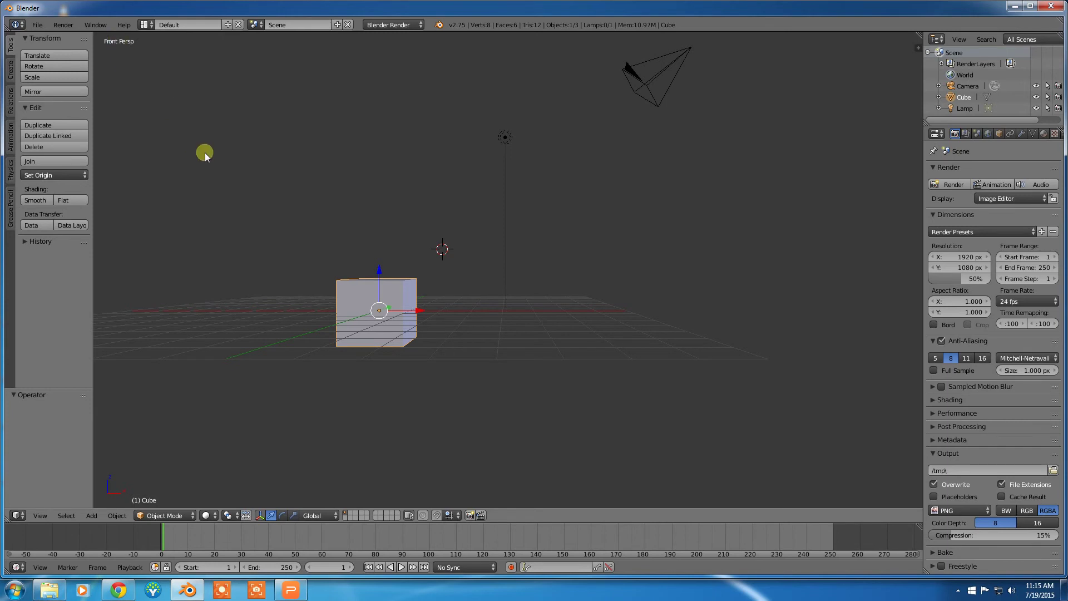
key("KP_3")
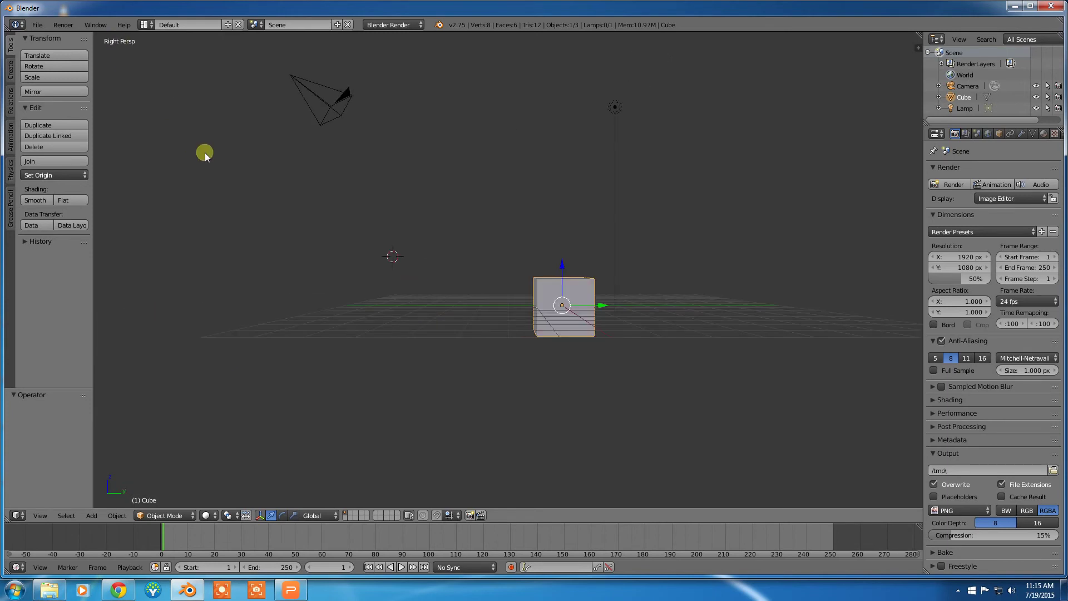
- Alternate repeatedly between the top and bottom views of the cube, ending in the top view
key("KP_7")
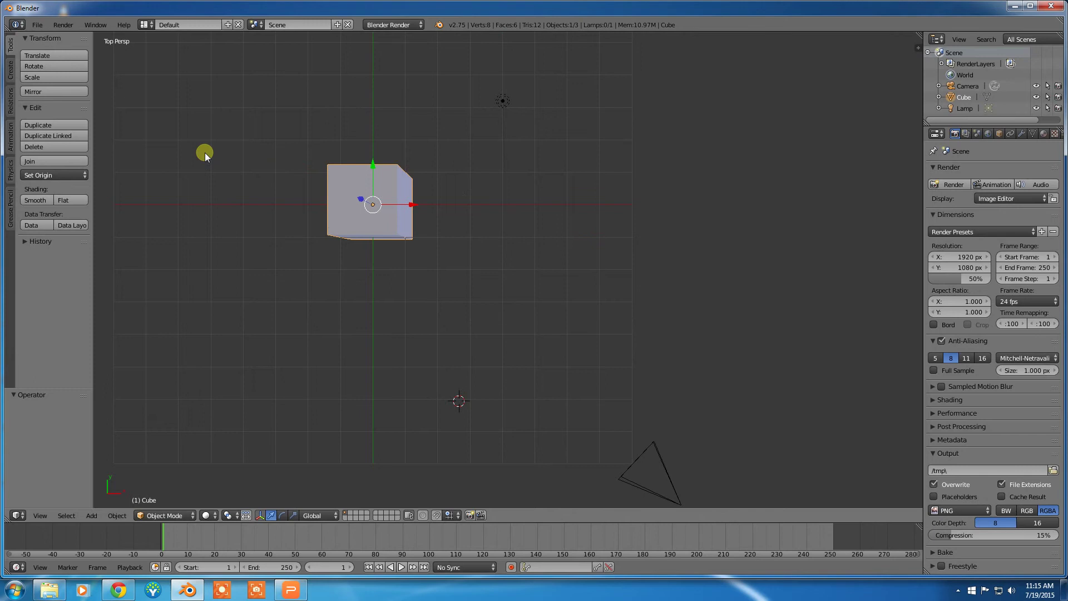
key("ctrl+KP_7")
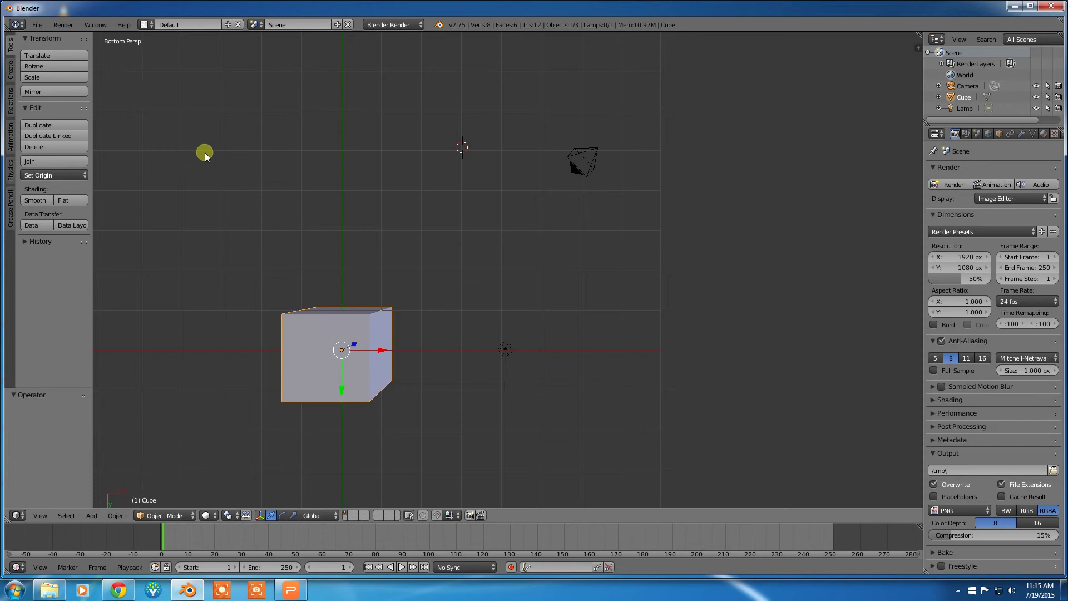
key("KP_7")
key("ctrl+KP_7")
key("KP_7")
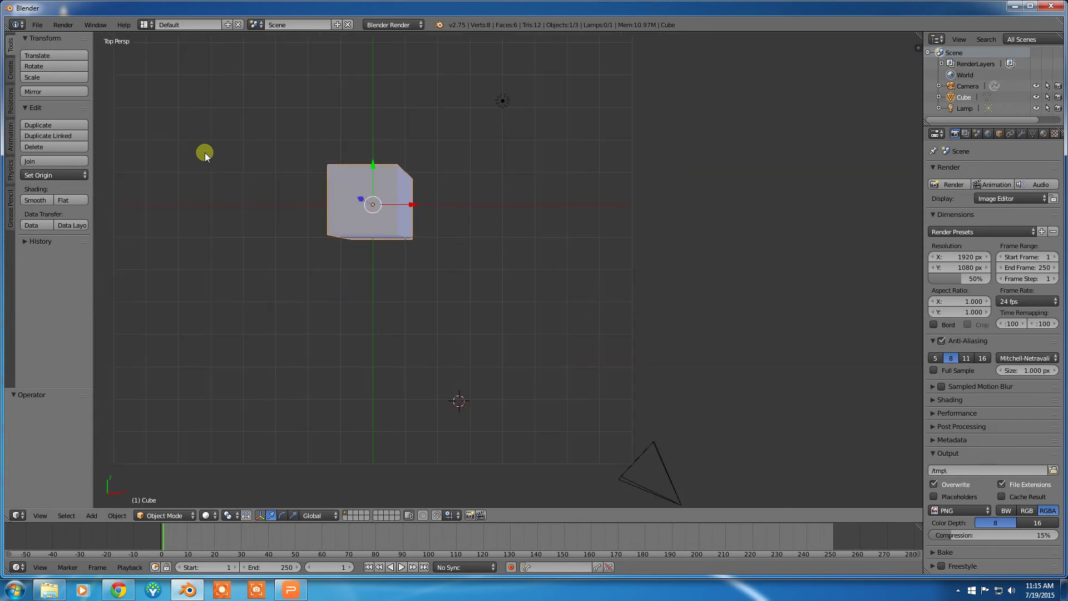
key("ctrl+KP_7")
key("KP_7")
key("ctrl+KP_7")
key("KP_7")
key("ctrl+KP_7")
key("KP_7")
- Alternate repeatedly between the front and back views of the cube, ending in the front view
key("KP_1")
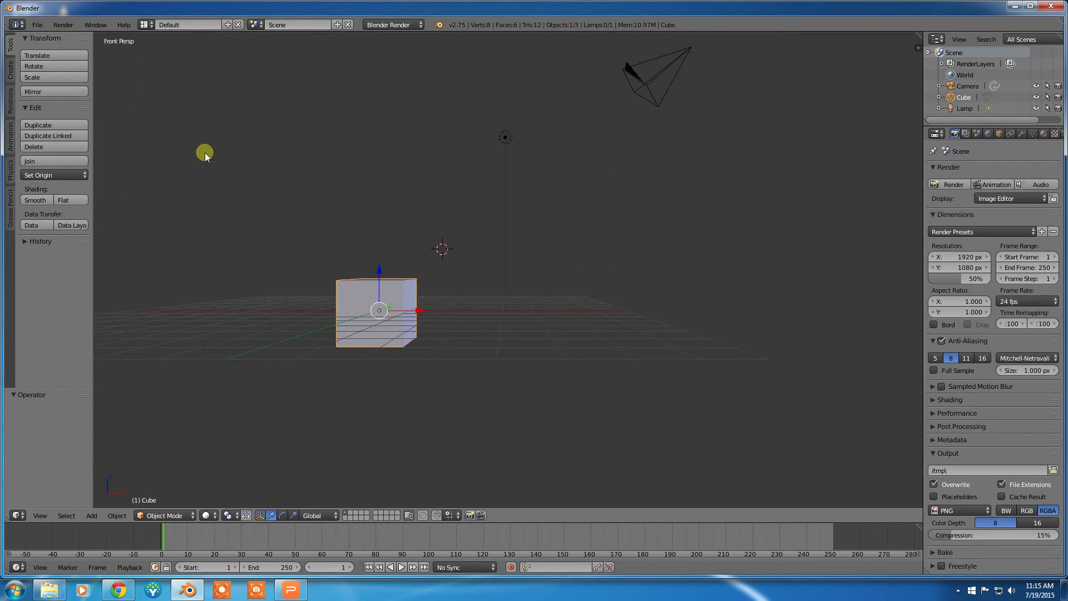
key("ctrl+KP_1")
key("KP_1")
key("ctrl+KP_1")
key("KP_1")
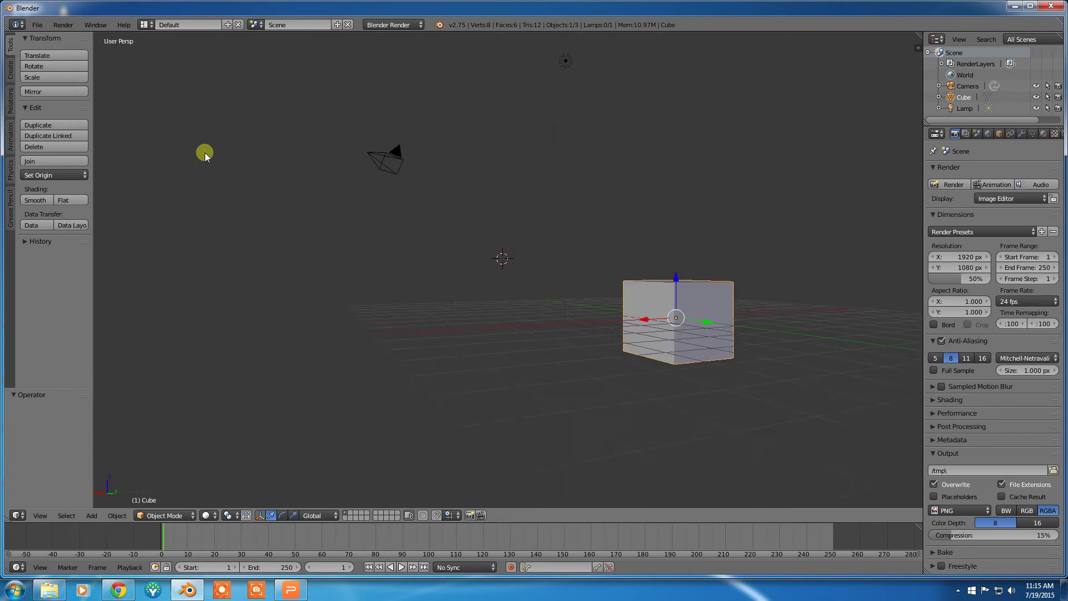
key("ctrl+KP_1")
key("KP_1")
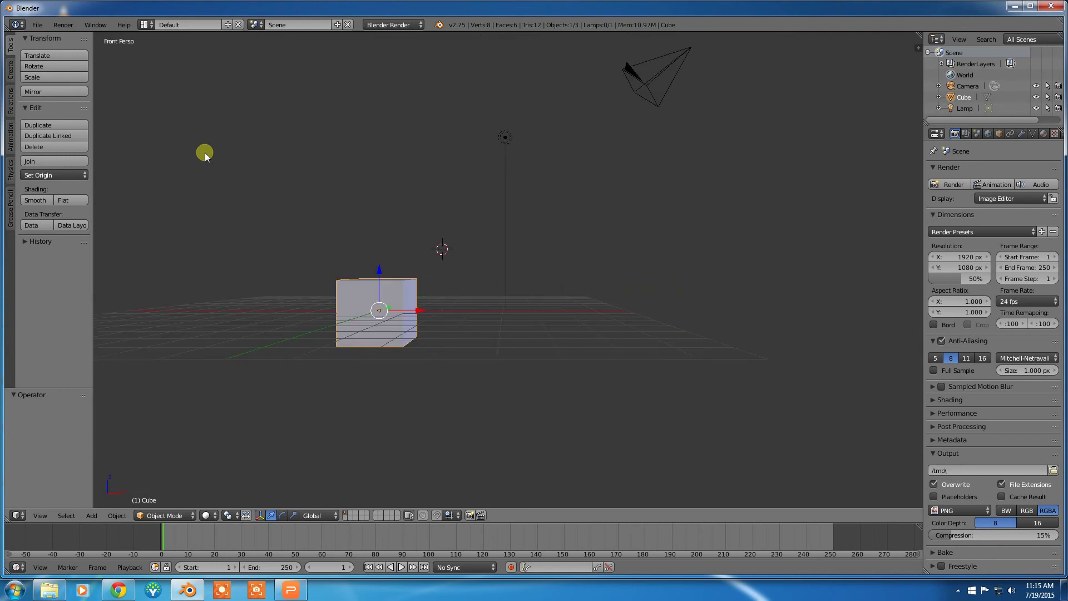
- Compare the cube from behind and from the front by switching between the back and front views several times
key("ctrl+KP_1")
key("KP_1")
key("ctrl+KP_1")
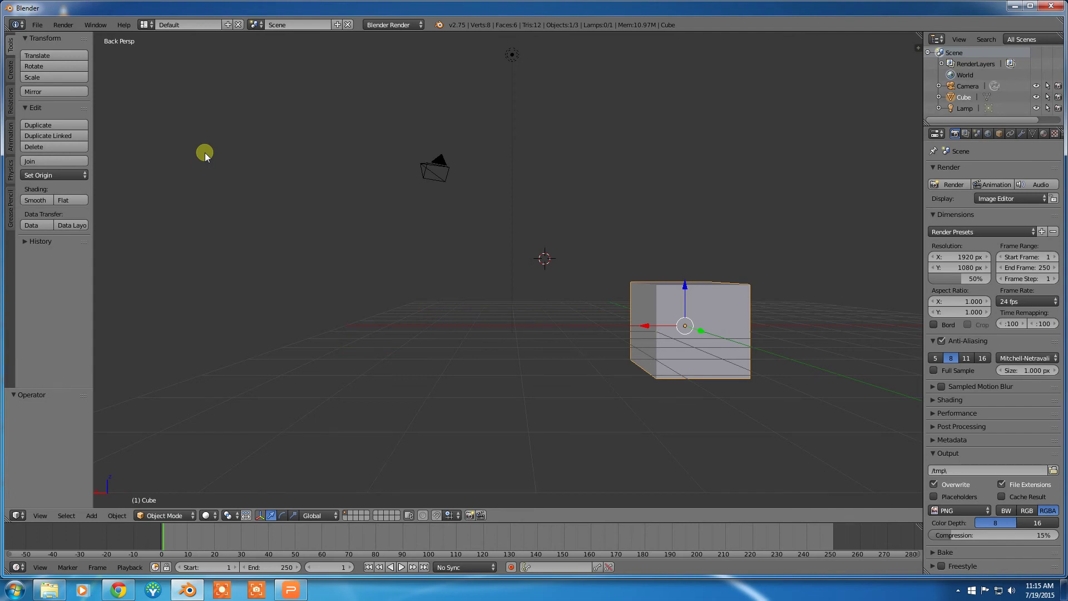
key("KP_1")
key("ctrl+KP_1")
key("KP_1")
key("ctrl+KP_1")
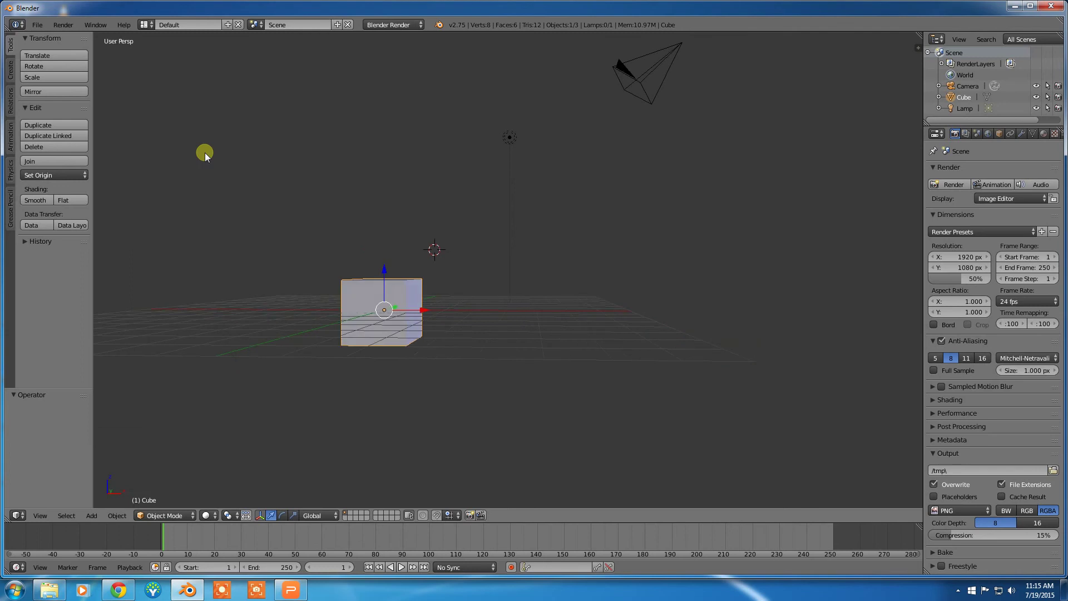
- Rotate the perspective view stepwise and orbit it freely around the cube, returning to the front view each time
key("KP_6")
key("KP_1")
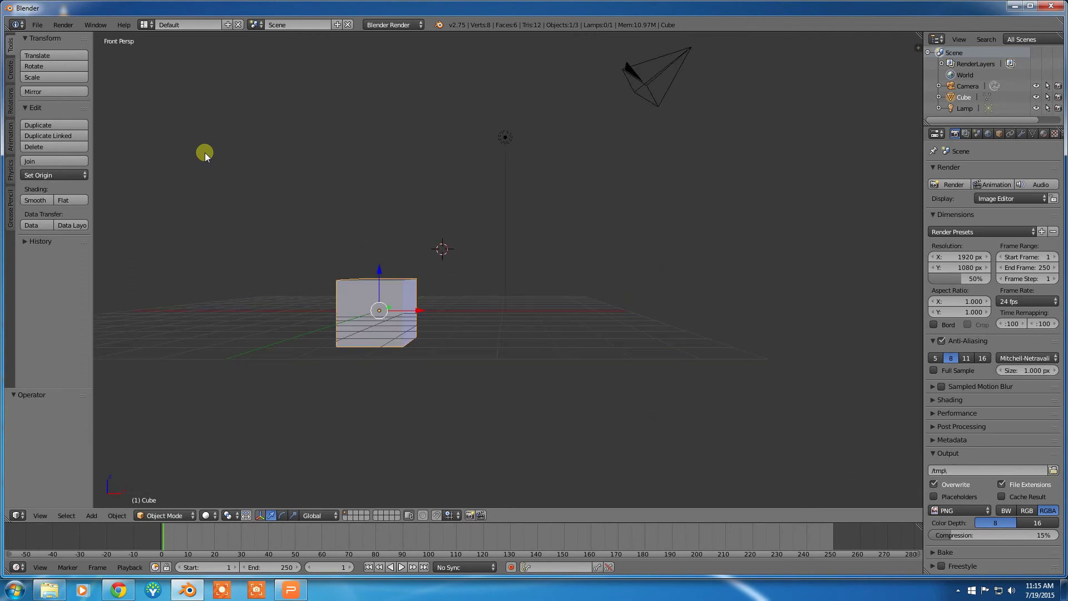
key("KP_8")
key("KP_8")
middle_click_drag(249, 242, 216, 189)
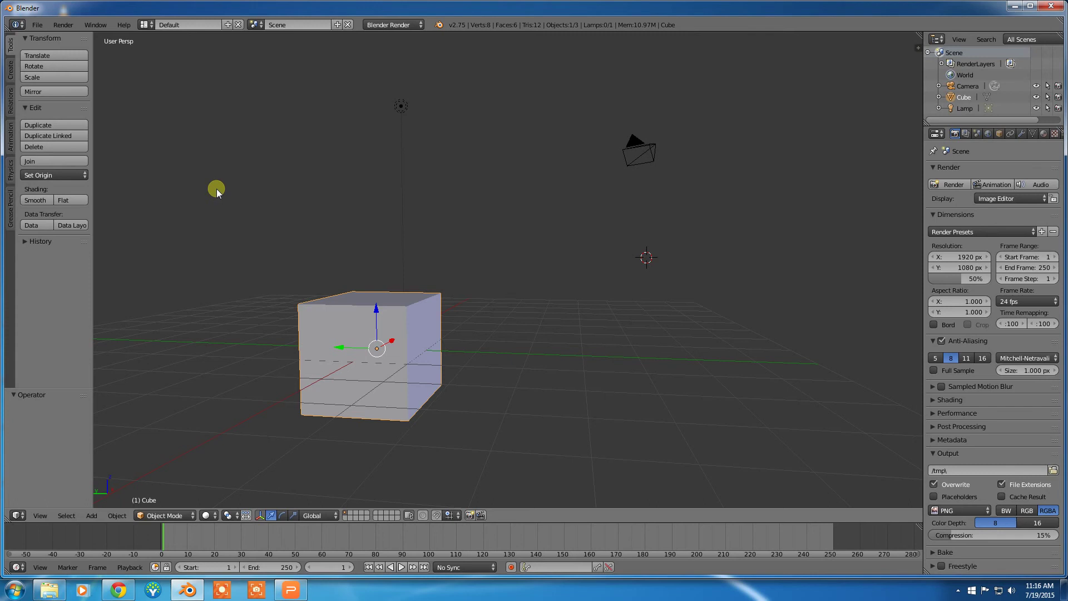
key("KP_1")
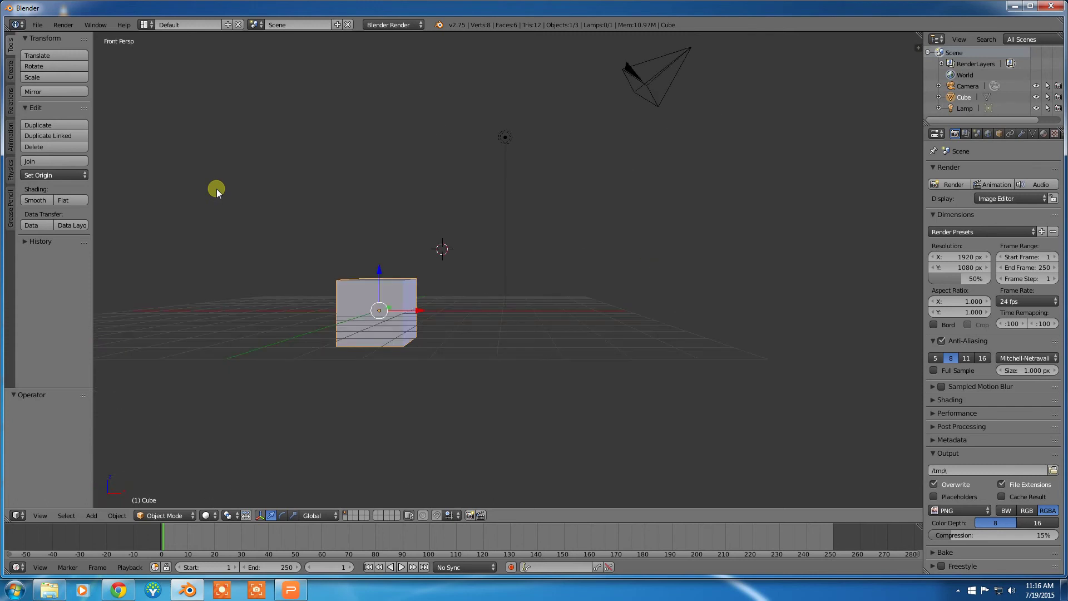
- Switch the front view to orthographic projection and view the cube from the right and from the top
key("KP_5")
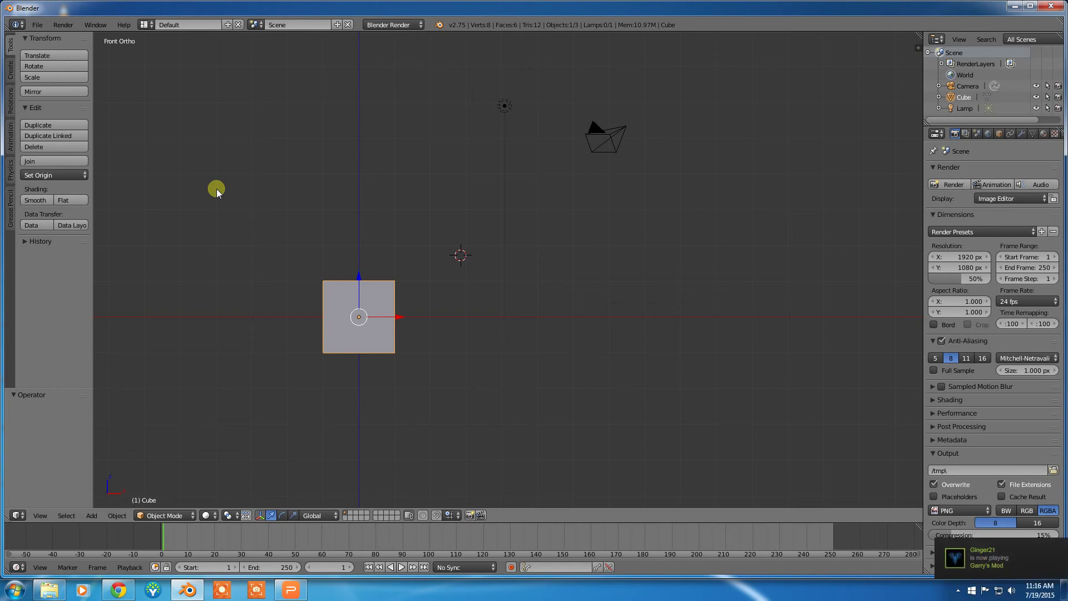
key("KP_3")
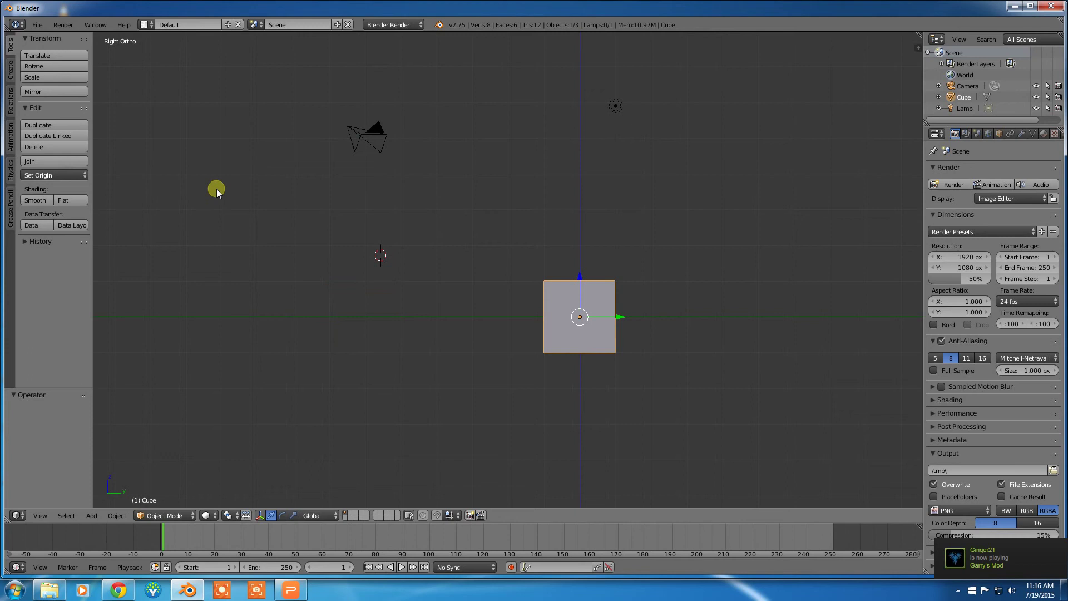
key("KP_7")
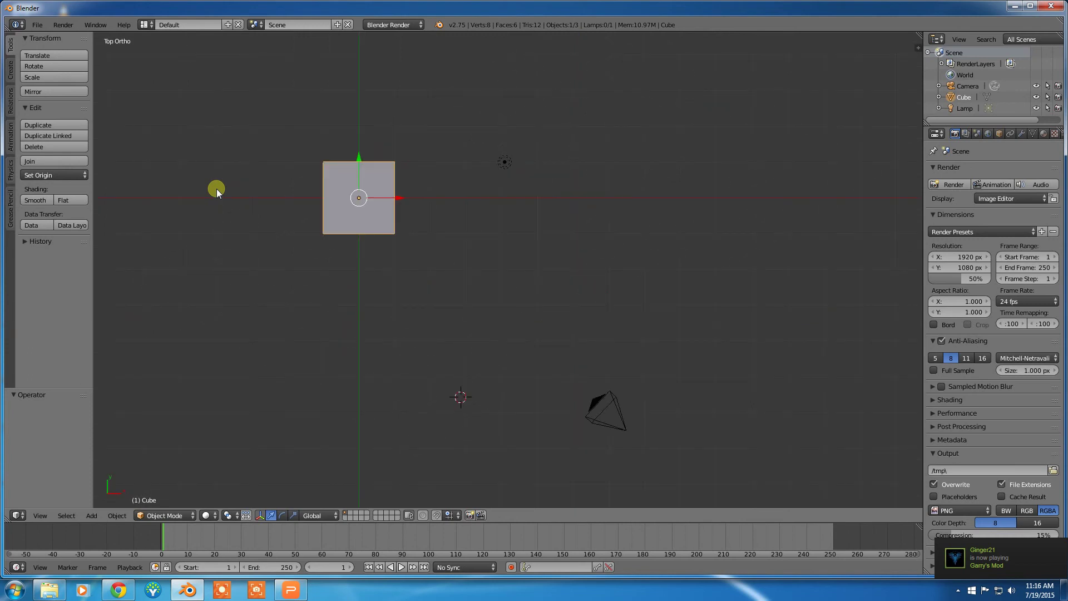
- Make the cube the active camera, and return from its camera view to an angled perspective view of the scene
key("ctrl+KP_0")
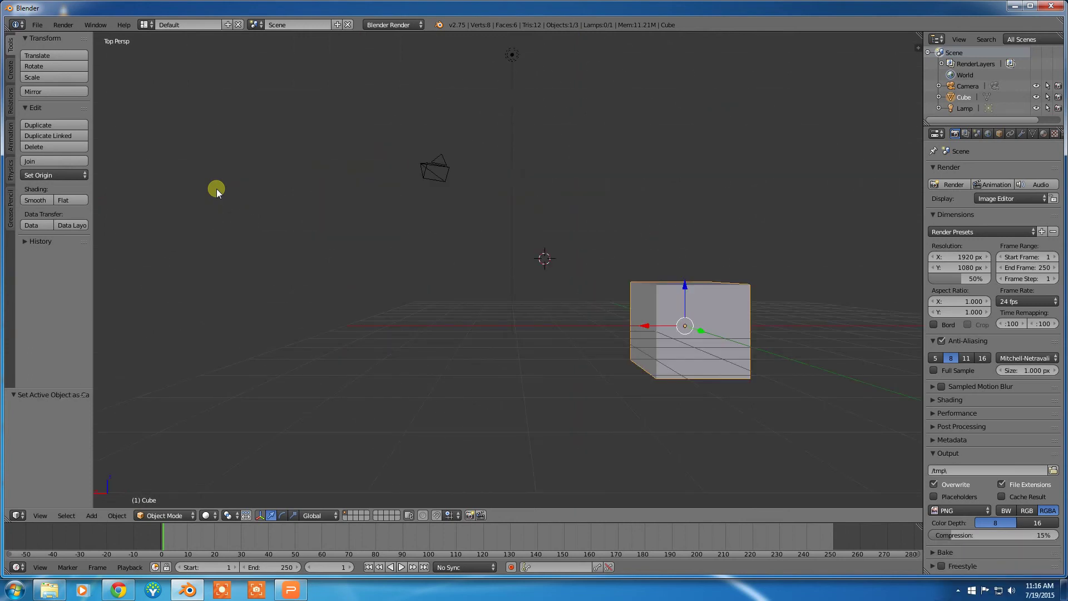
key("ctrl+KP_1")
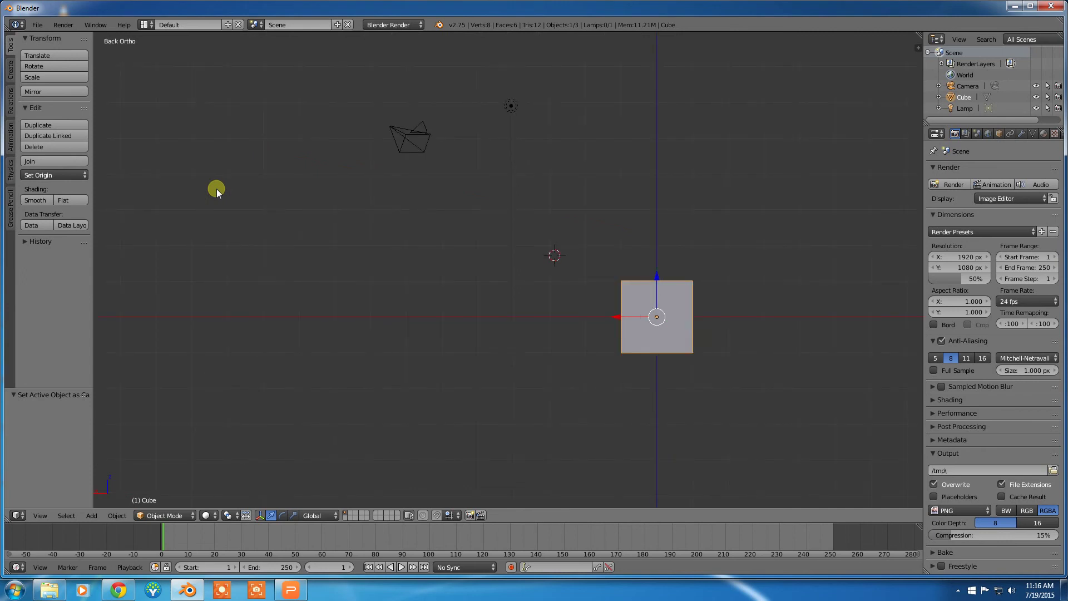
middle_click_drag(689, 250, 279, 291)
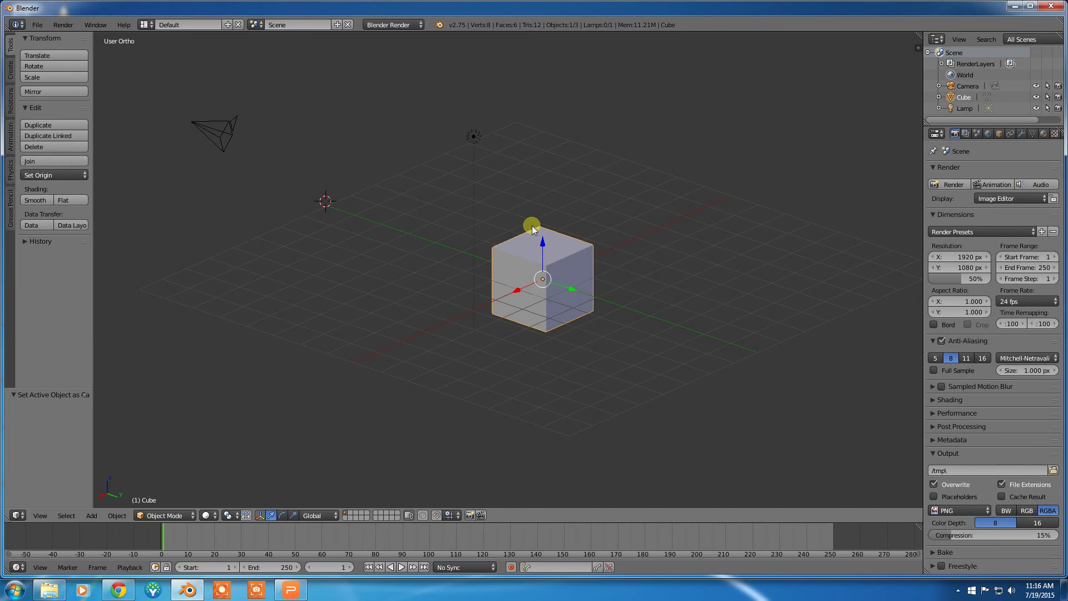
key("KP_5")
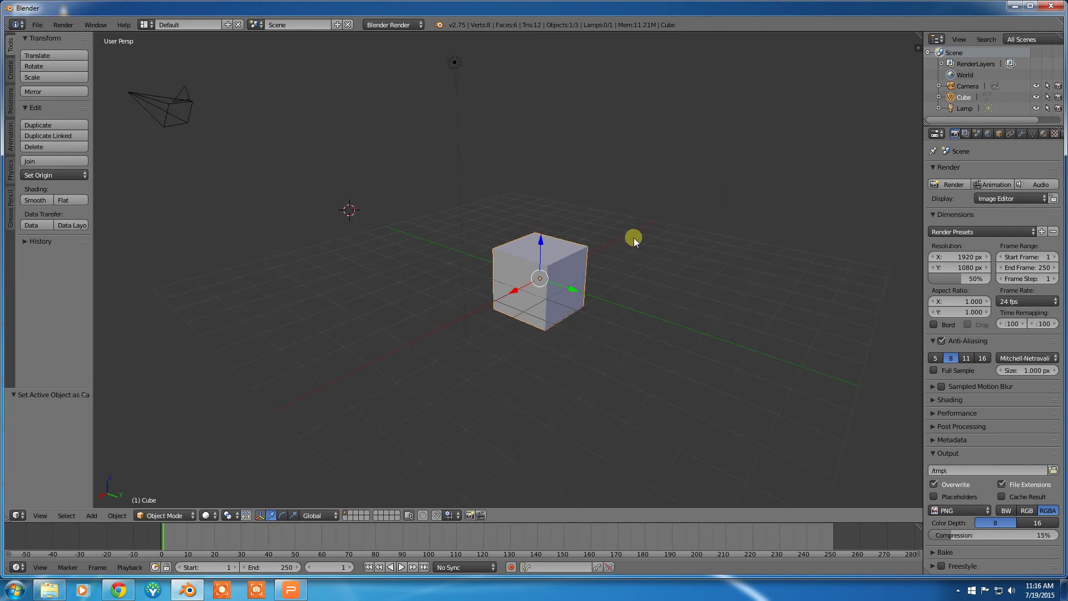